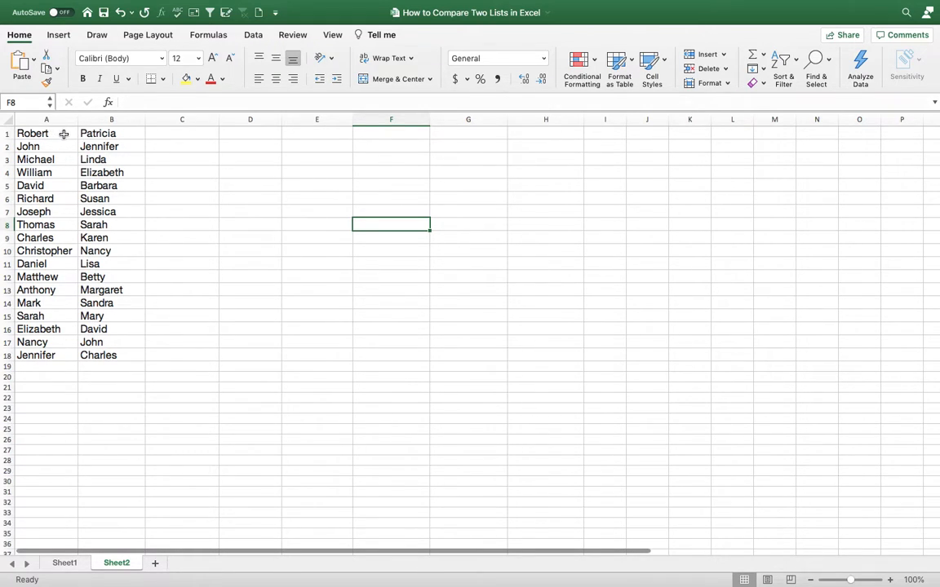
Enter =CONCATENATE(A1,B1) in cell C1 to join the first pair of names from the two lists
drag(64, 134, 91, 368)
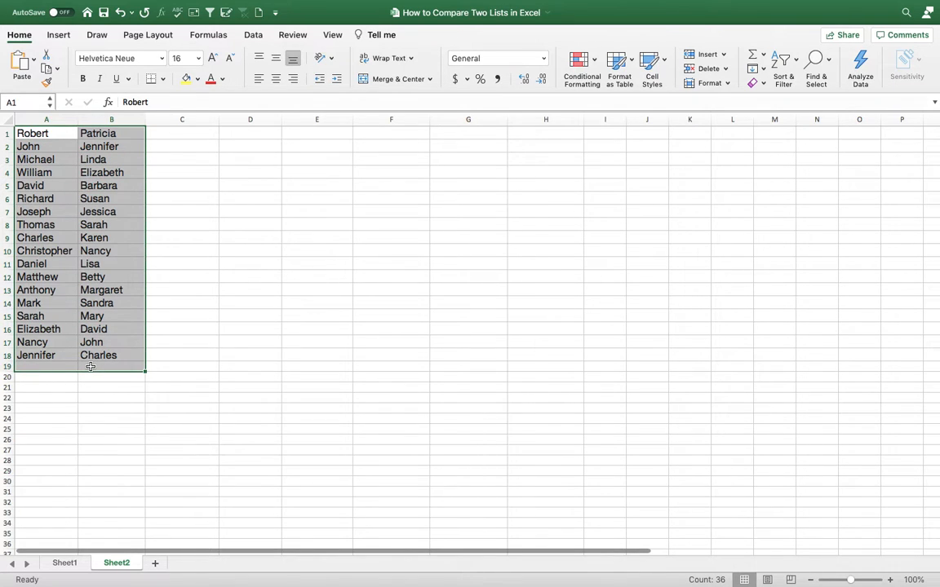
click(195, 133)
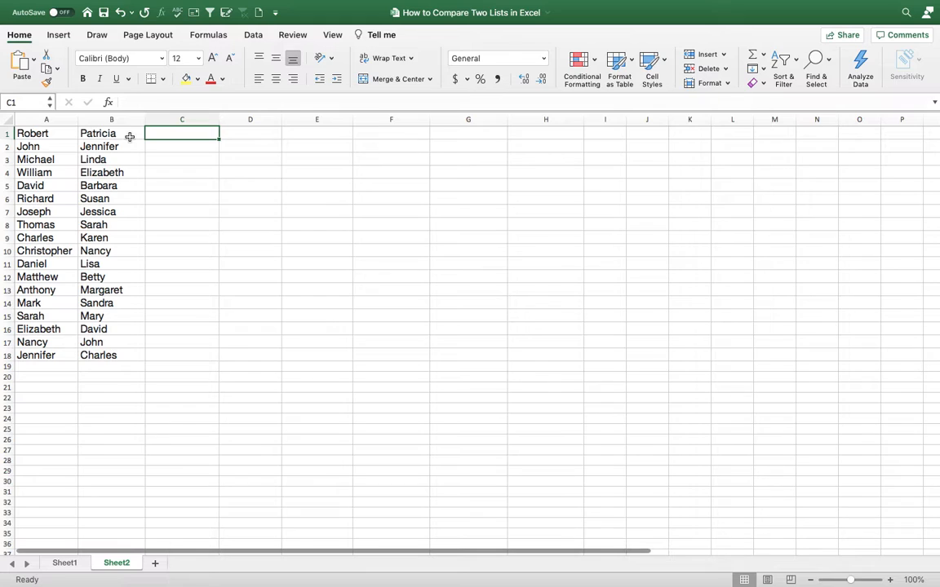
text(=)
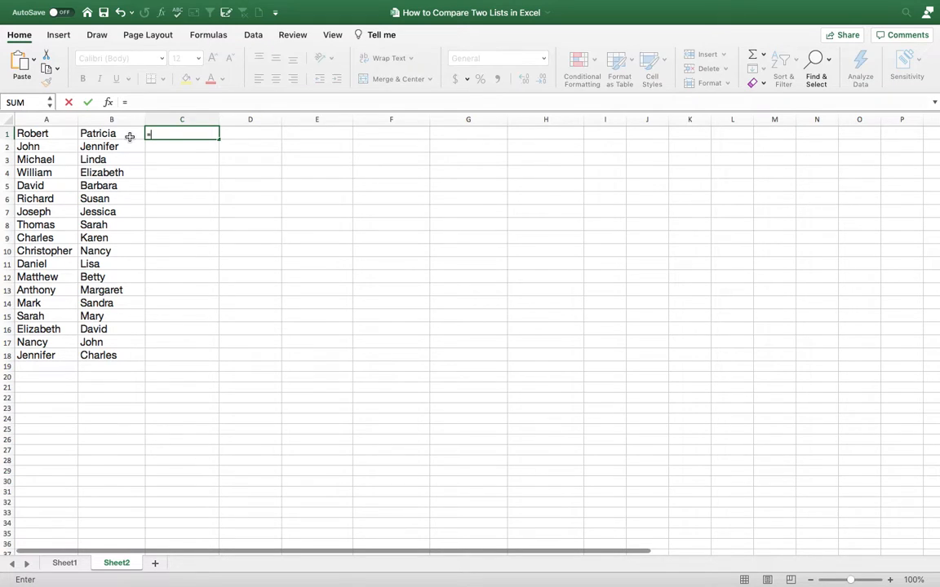
text(concatenate()
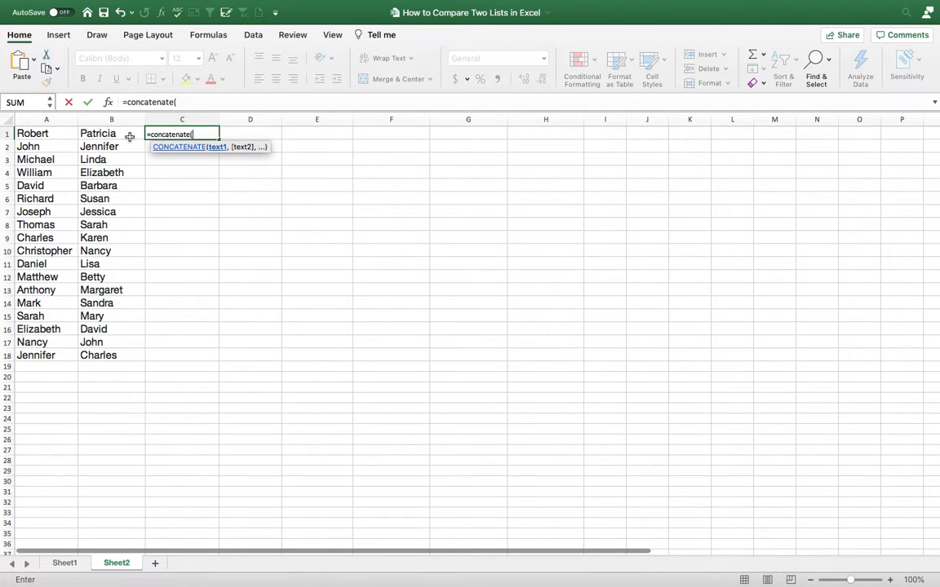
click(68, 135)
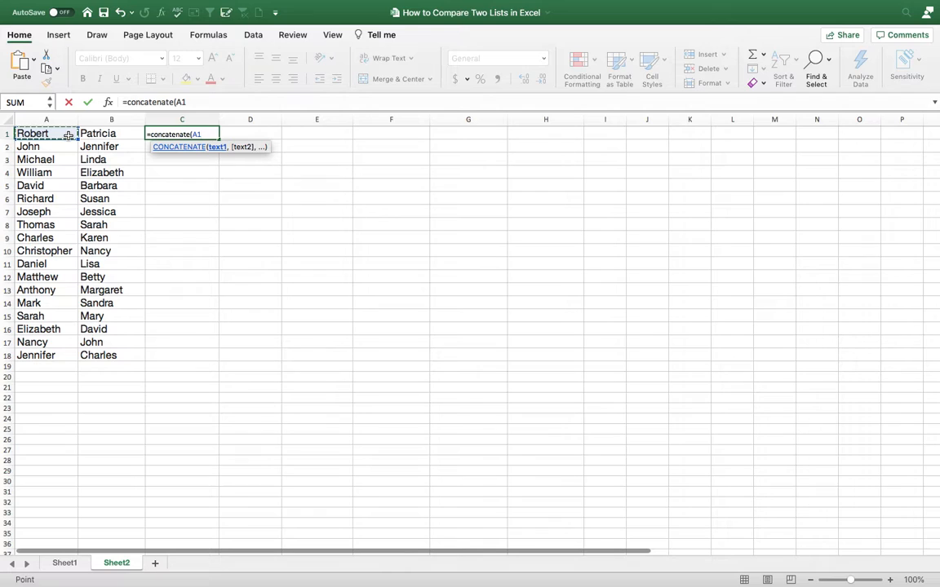
text(,)
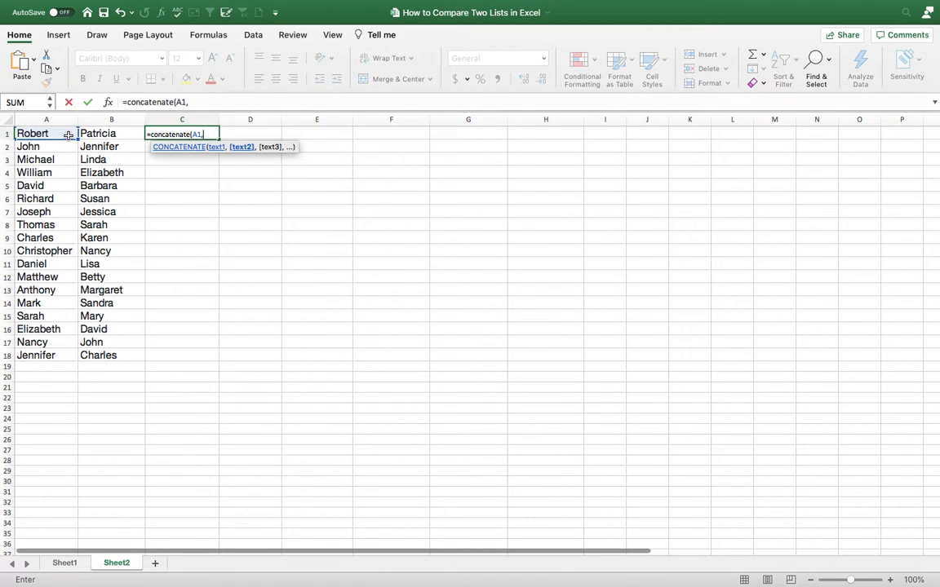
click(94, 135)
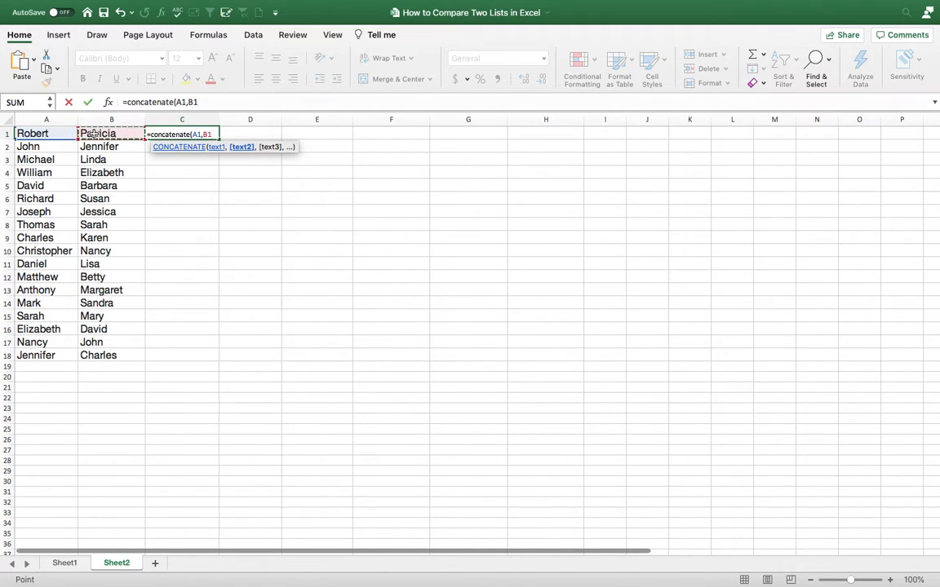
text())
key(Return)
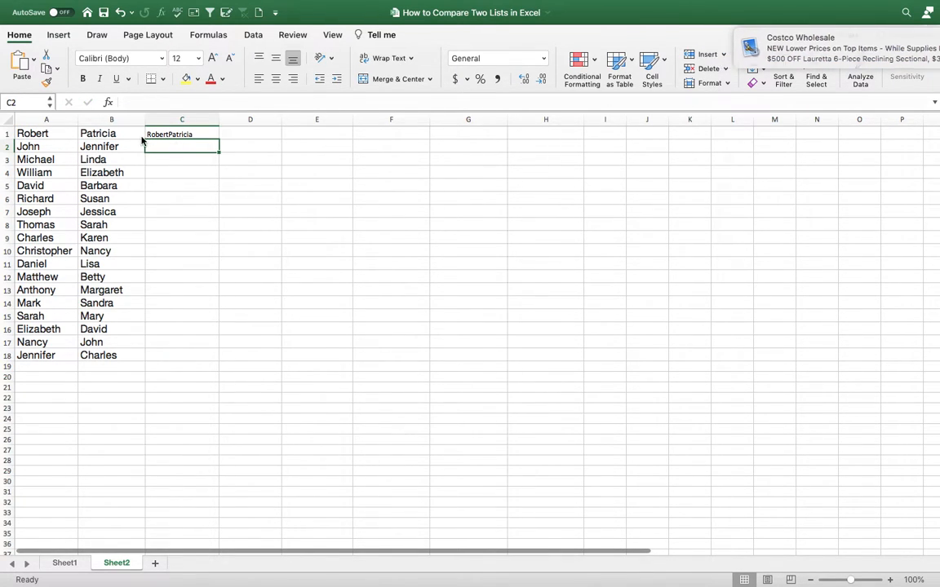
Edit the formula in C1 to =CONCATENATE(A1," ",B1) so that blank space separates the two names
click(170, 135)
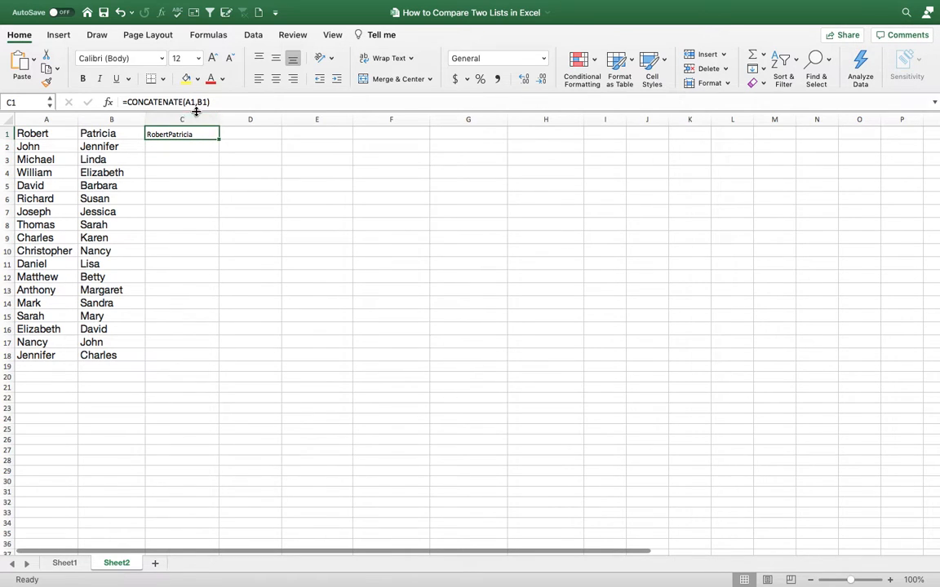
click(197, 103)
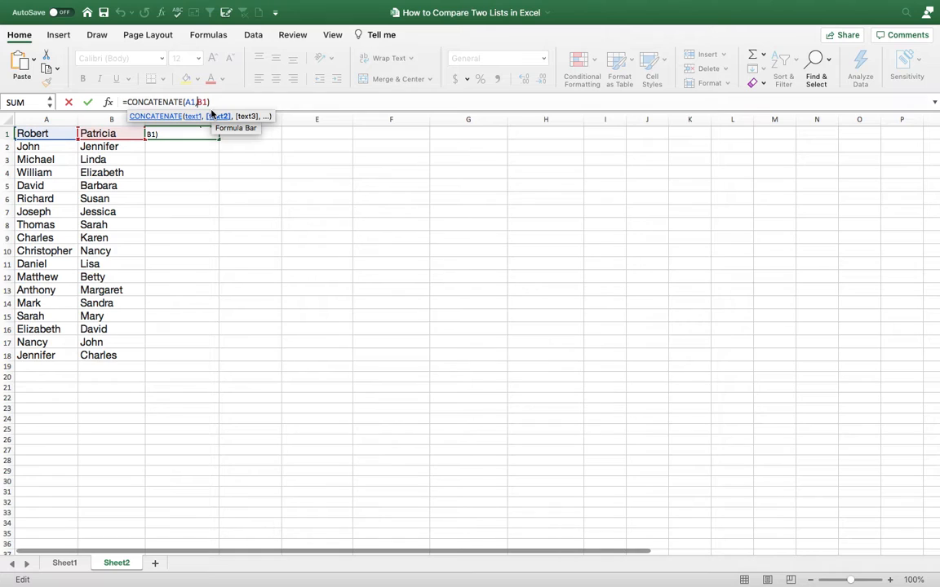
text(" )
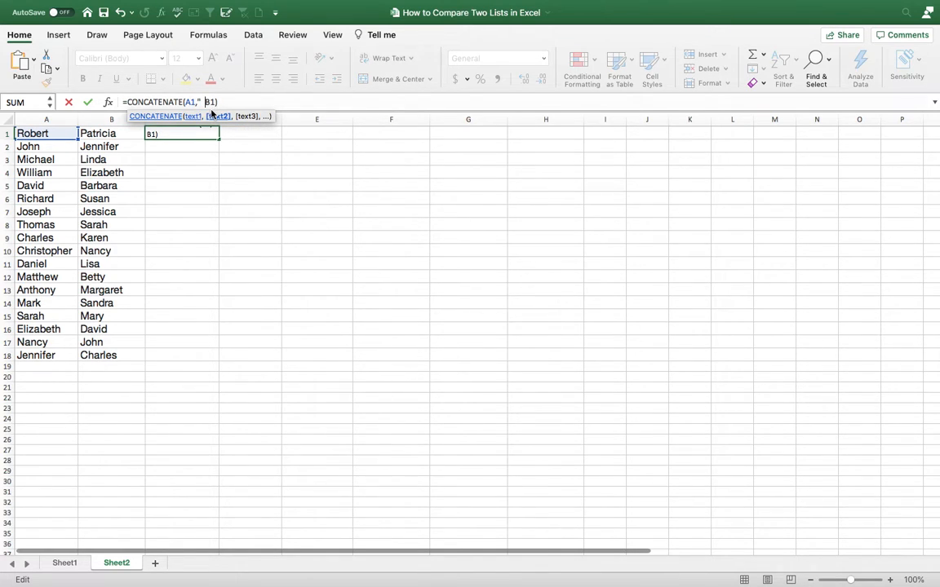
text( ")
key(Return)
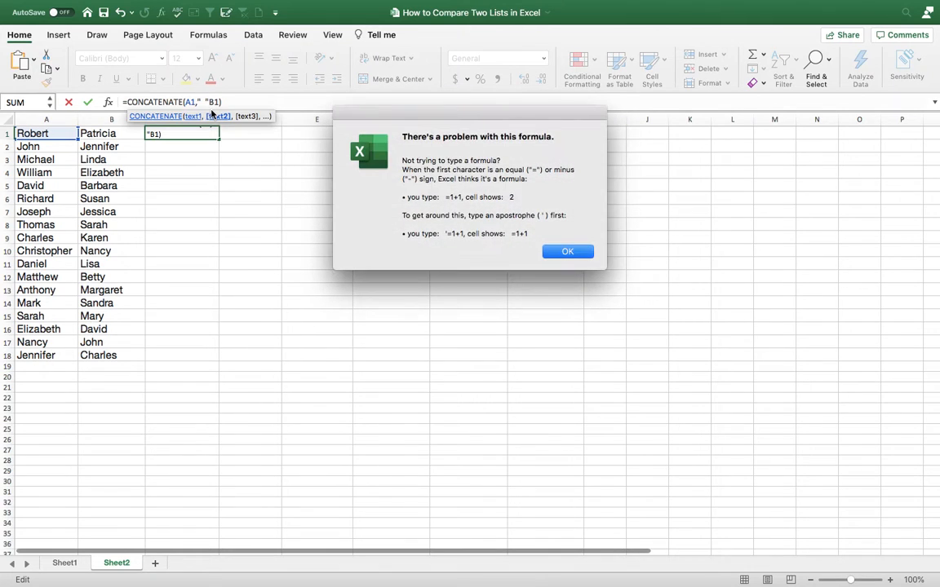
key(Return)
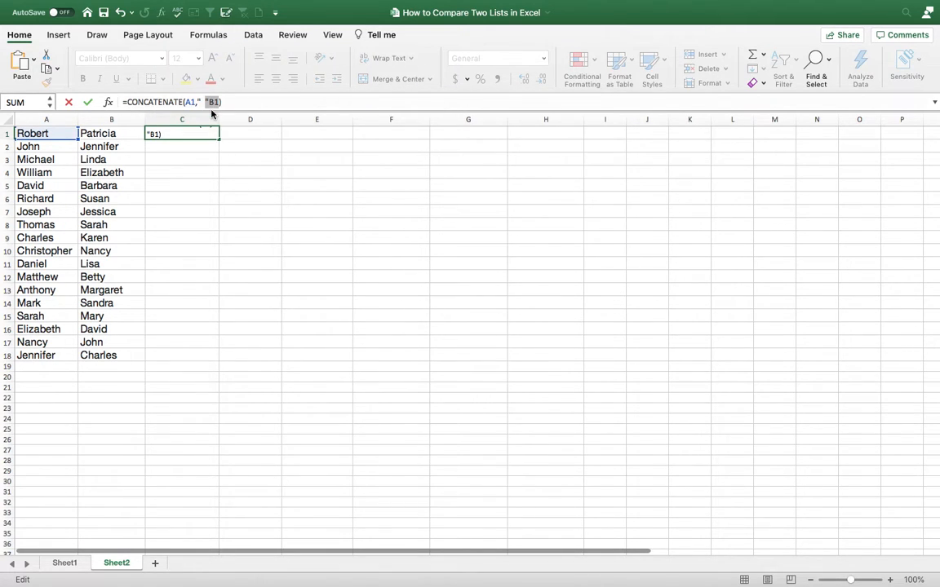
click(211, 102)
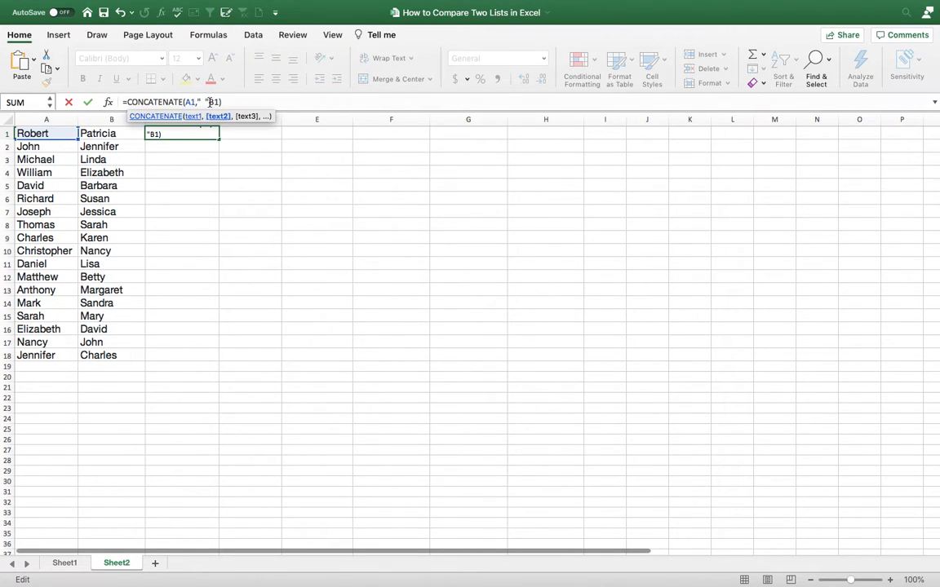
text(,)
key(Return)
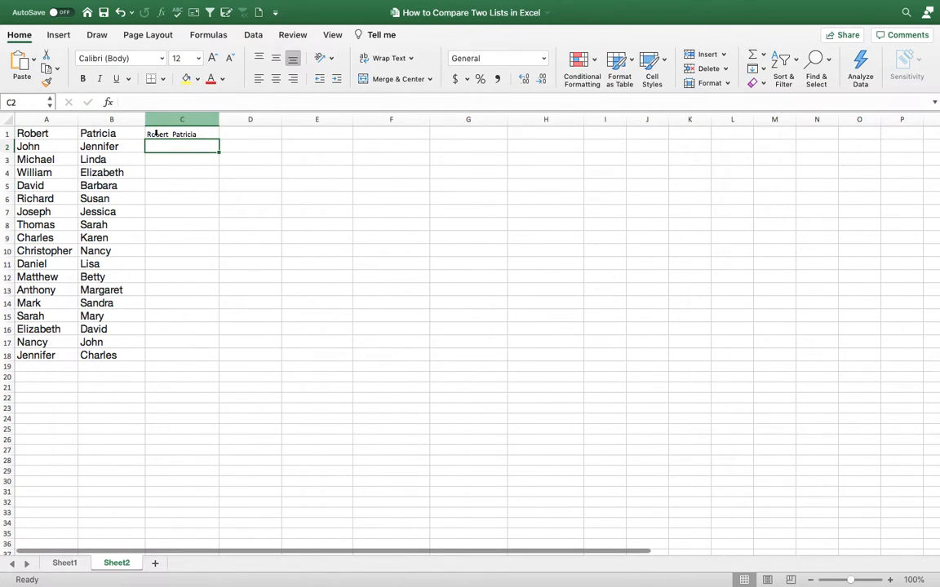
Fill the CONCATENATE formula from C1 down to row 18
click(52, 134)
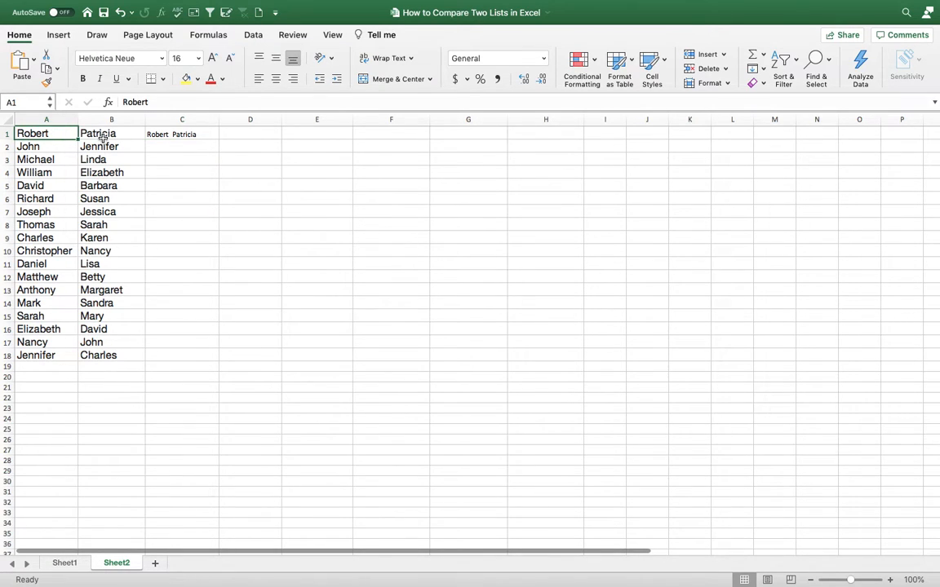
click(185, 133)
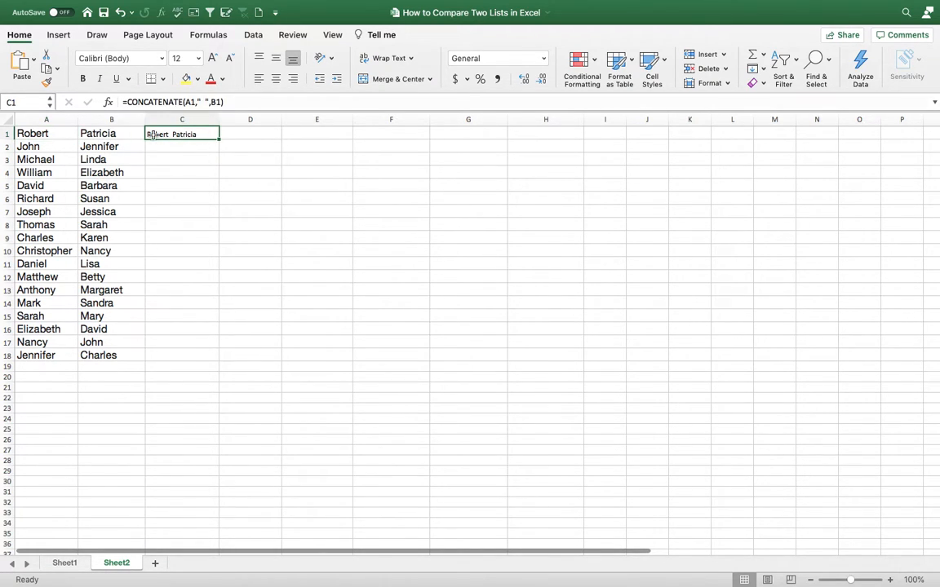
double_click(220, 140)
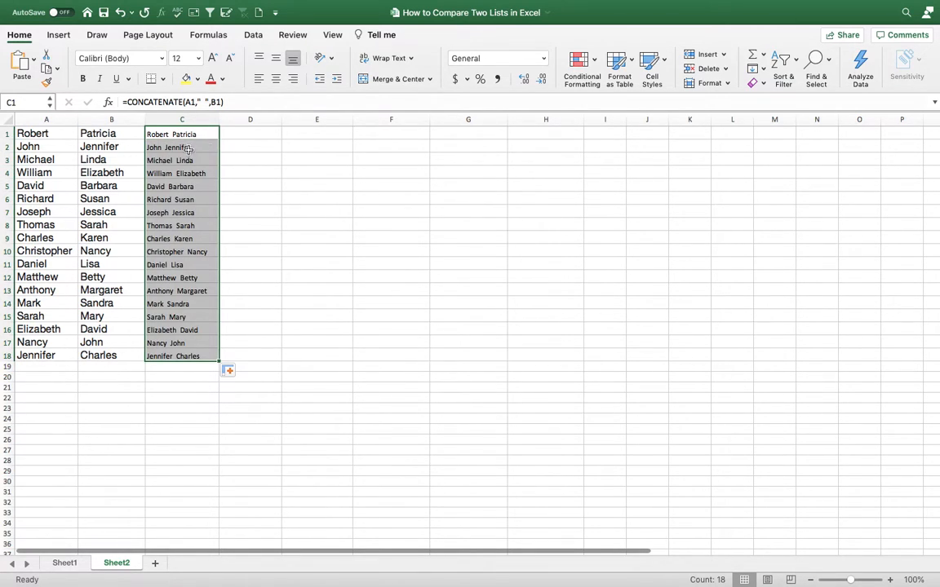
Enter =UPPER(C1) in cell D1 to convert the combined name to capital letters
click(251, 132)
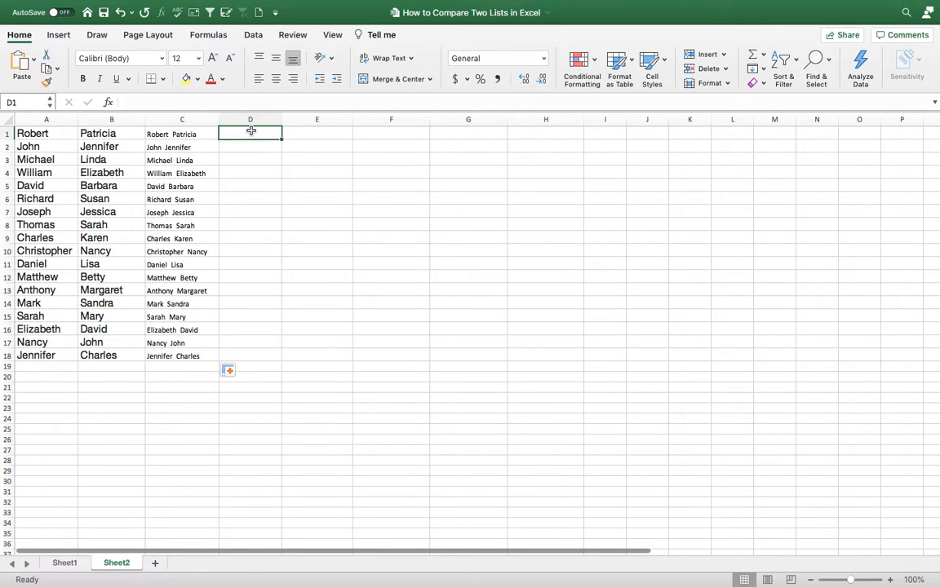
text(=up)
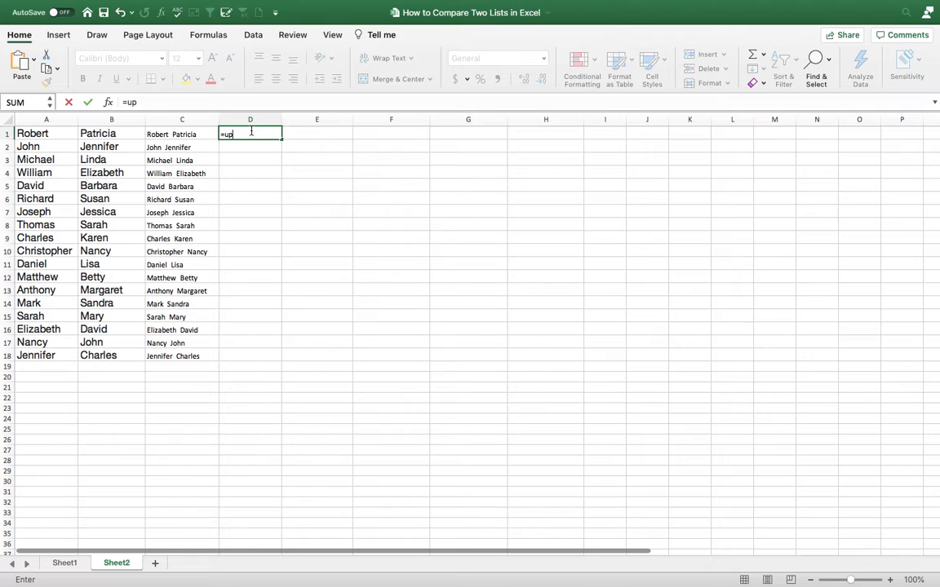
text(pe)
key(BackSpace)
text(per()
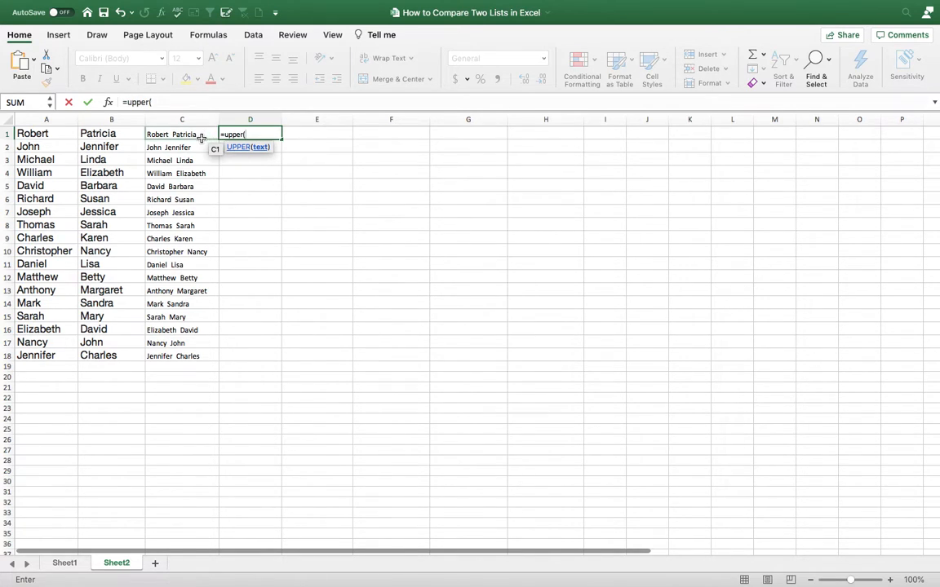
click(201, 138)
key(Return)
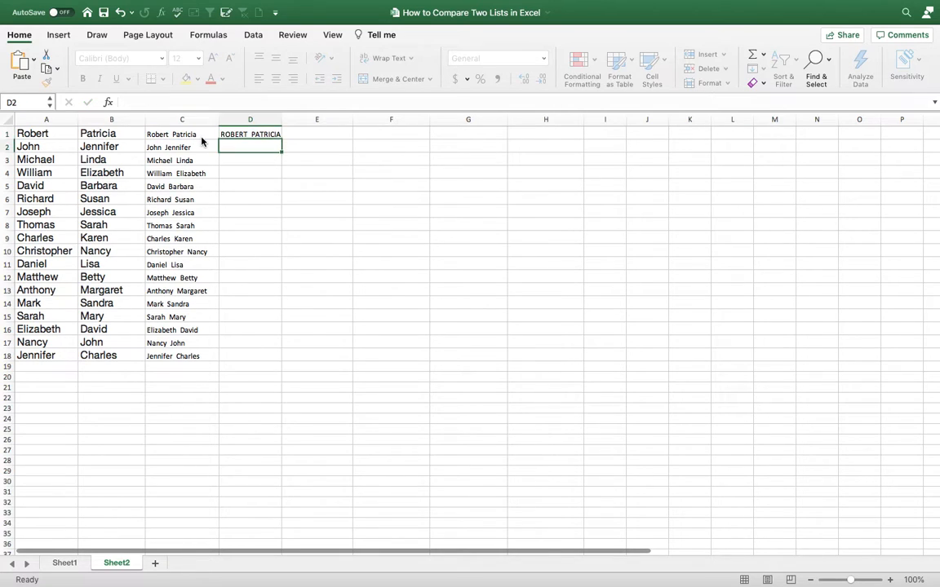
Widen column D and fill the UPPER formula from D1 down to row 18
click(253, 133)
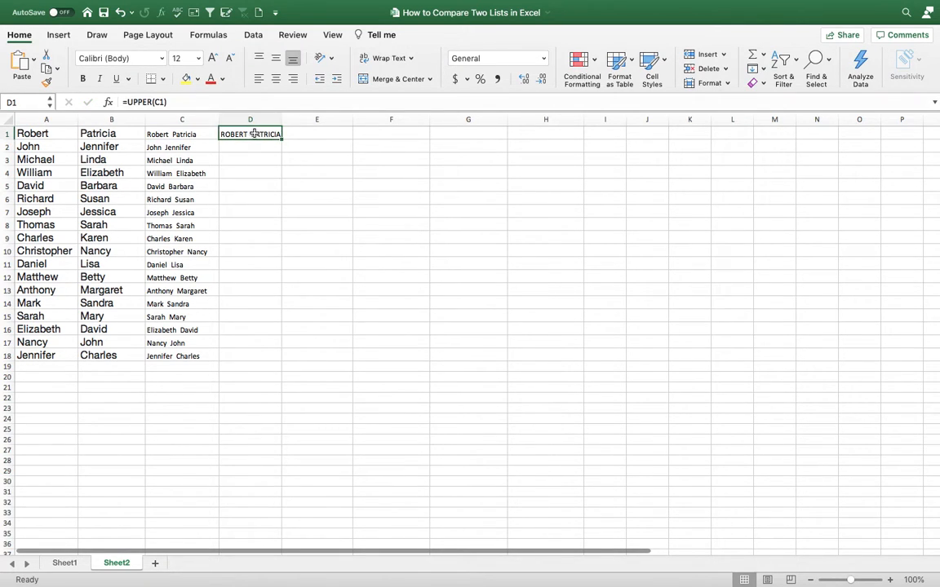
drag(281, 119, 310, 119)
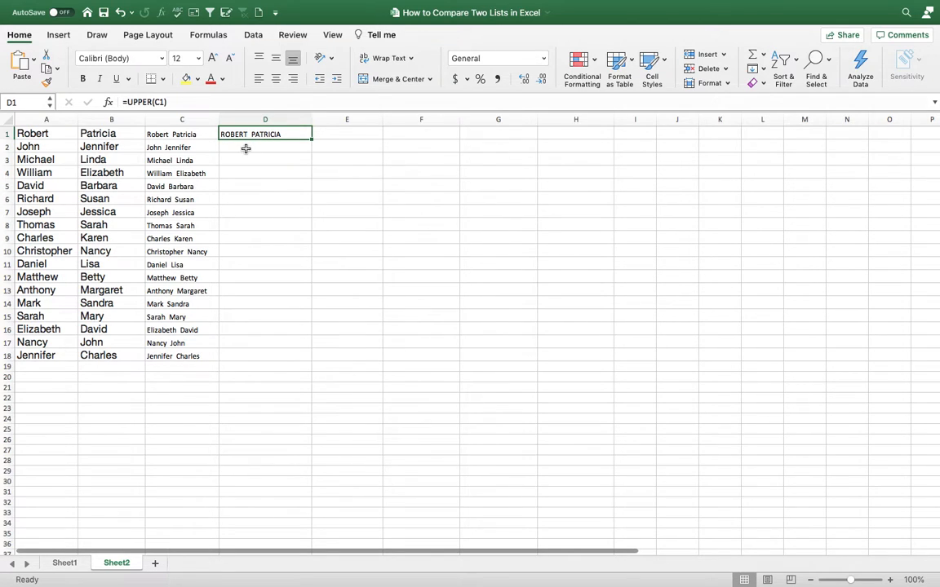
double_click(311, 140)
Enter =LOWER(D1) in cell E1 and fill the formula down to row 18
click(334, 134)
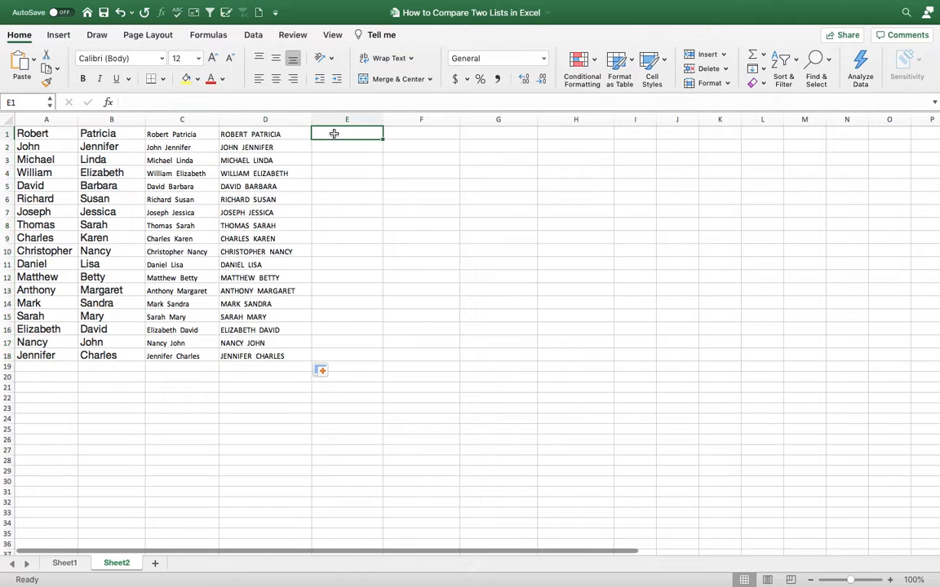
text(=)
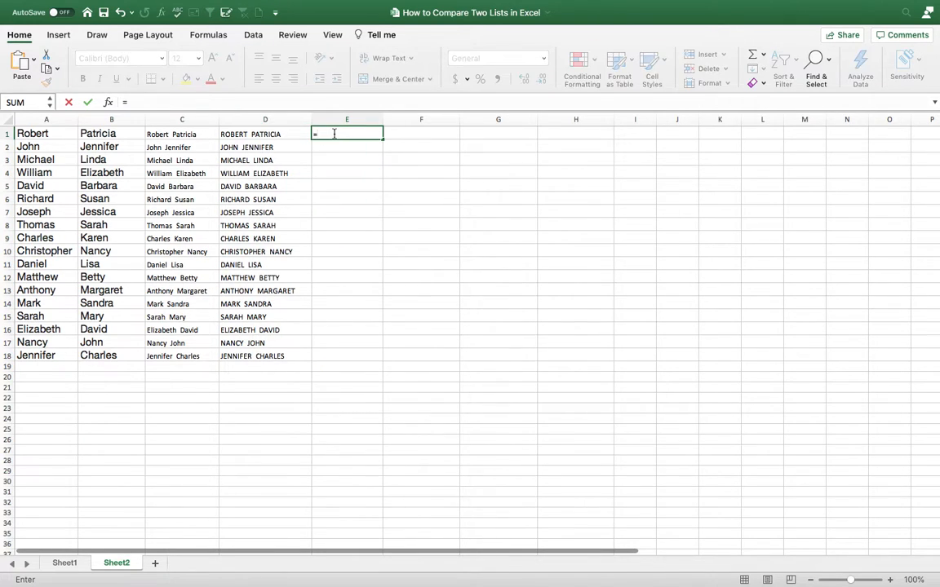
text(lower()
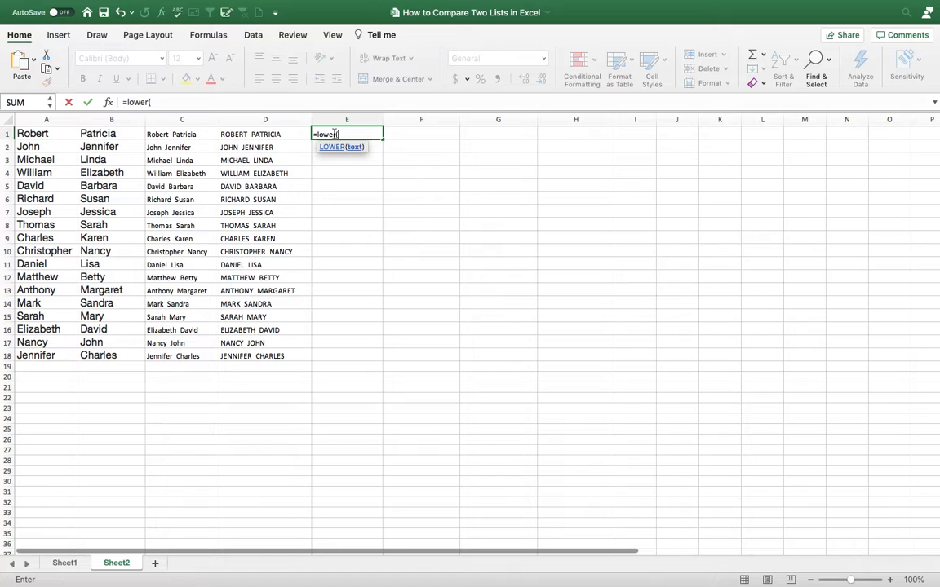
click(206, 134)
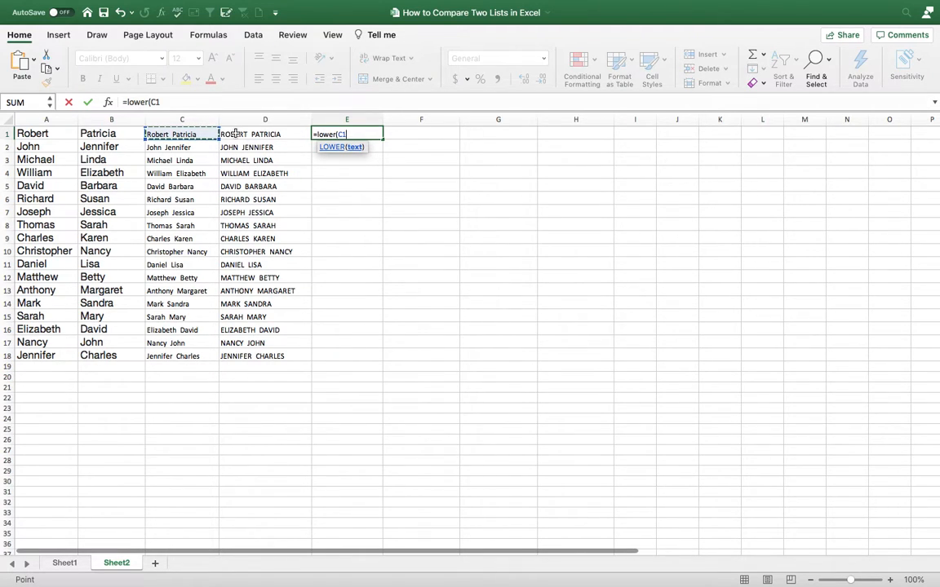
click(237, 134)
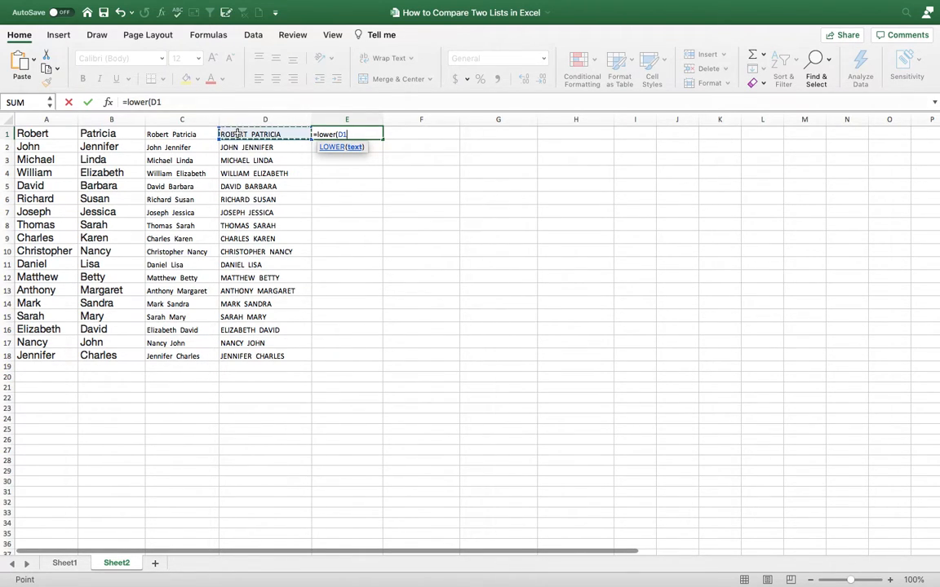
text())
key(Return)
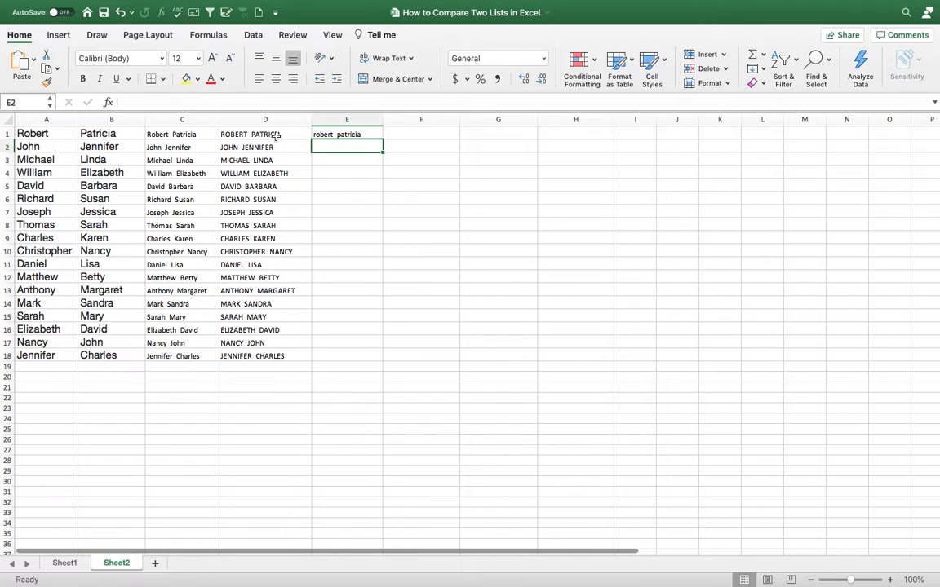
click(334, 134)
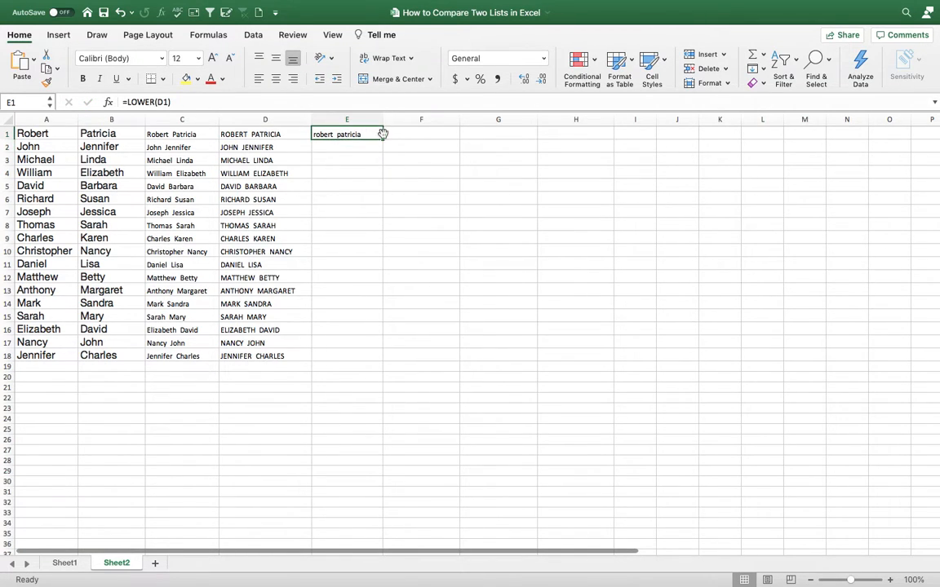
double_click(383, 140)
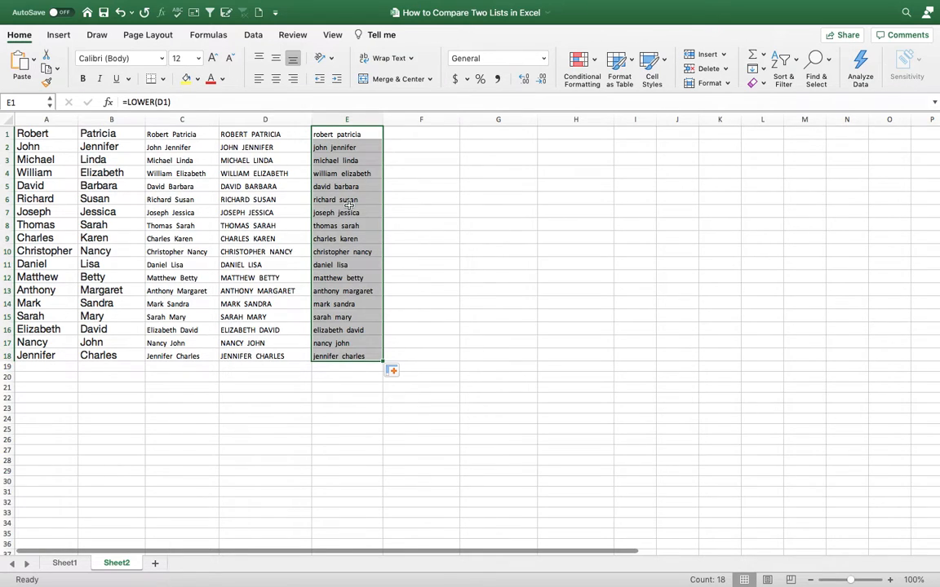
Enter =PROPER(E1) in cell F1 and fill the formula down to row 18
click(408, 134)
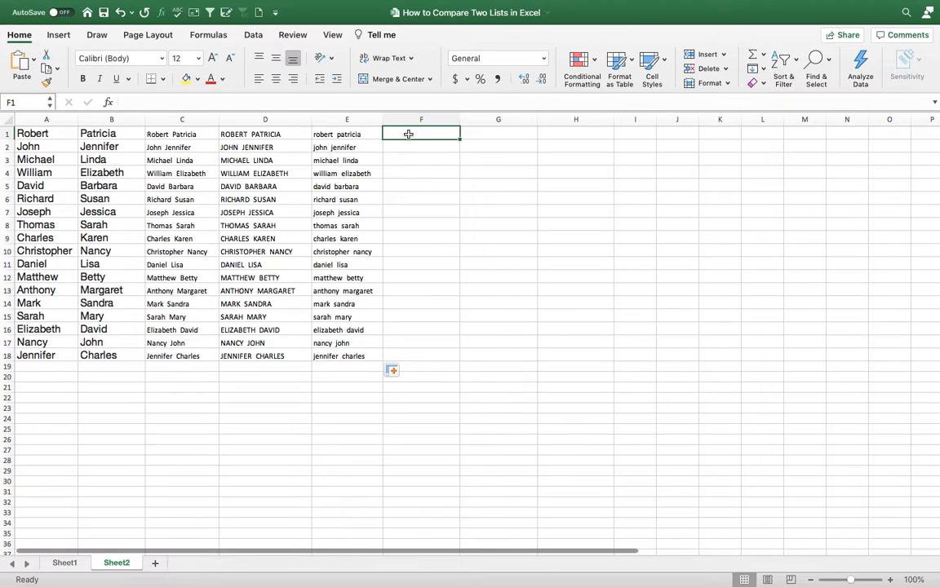
text(=)
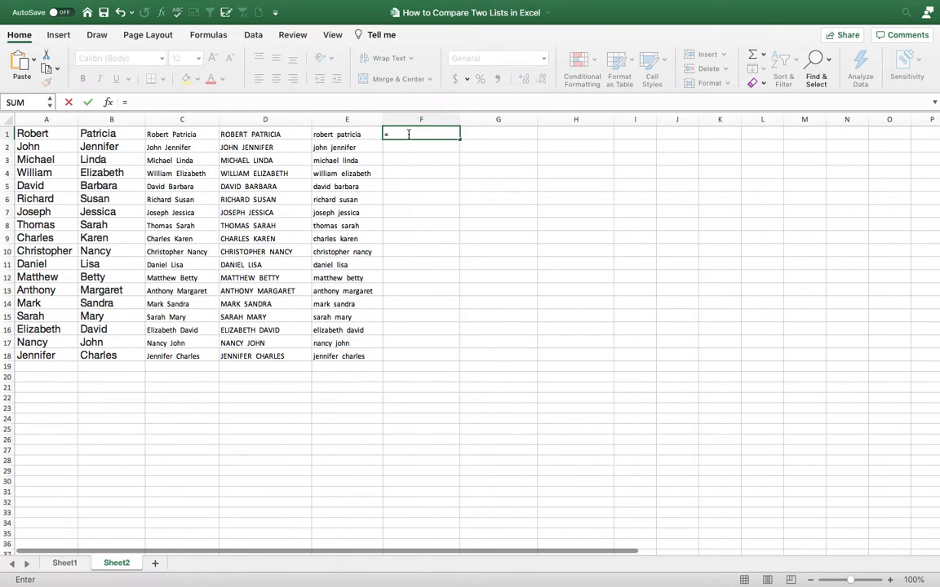
text(proper()
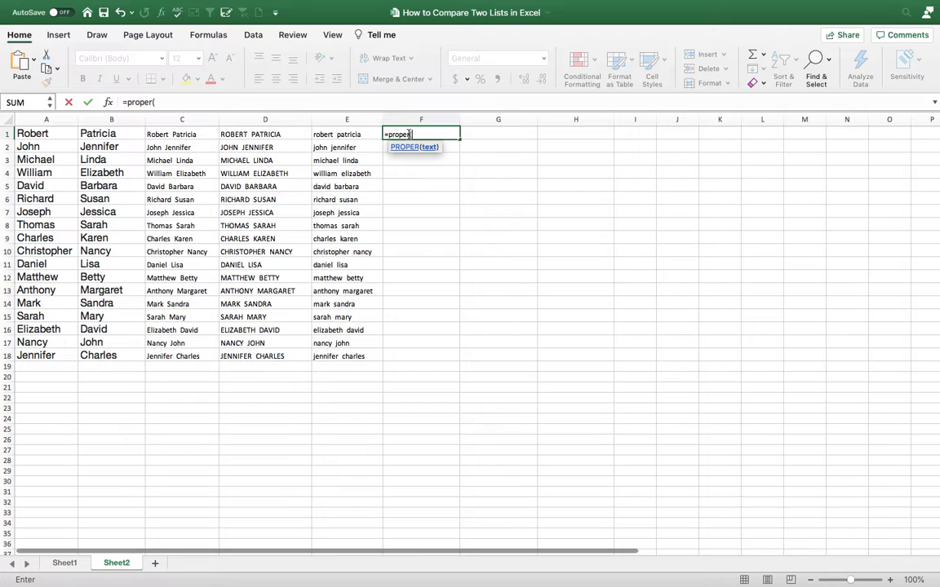
click(357, 134)
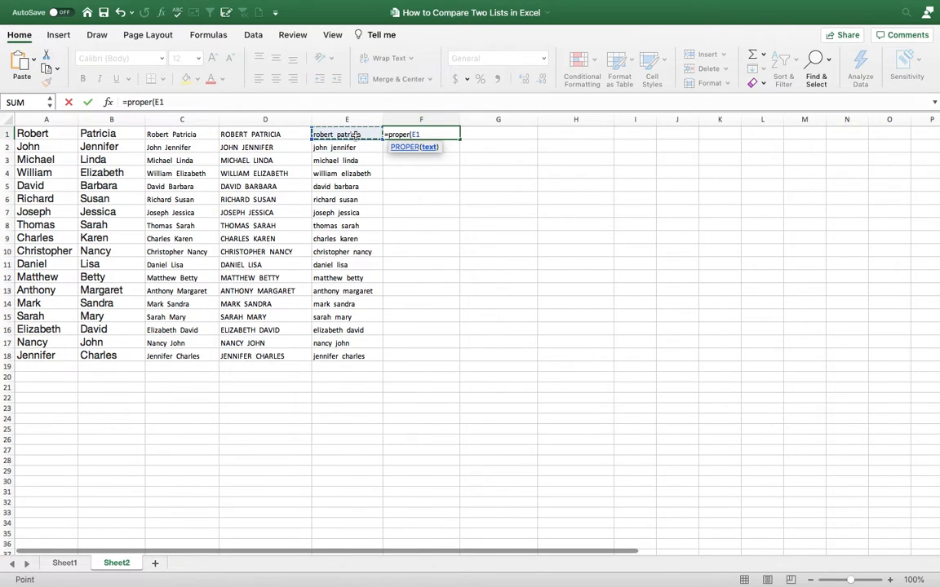
text())
key(Return)
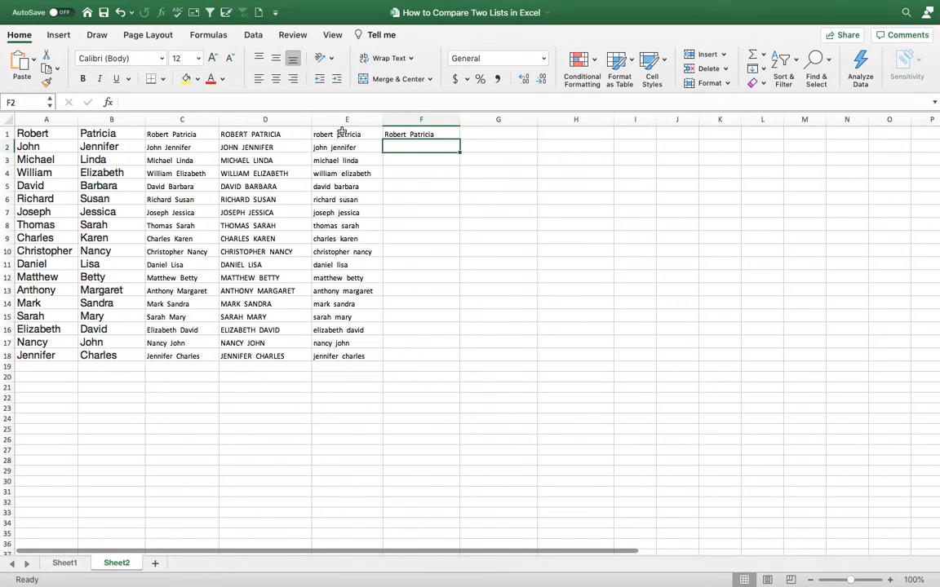
click(426, 134)
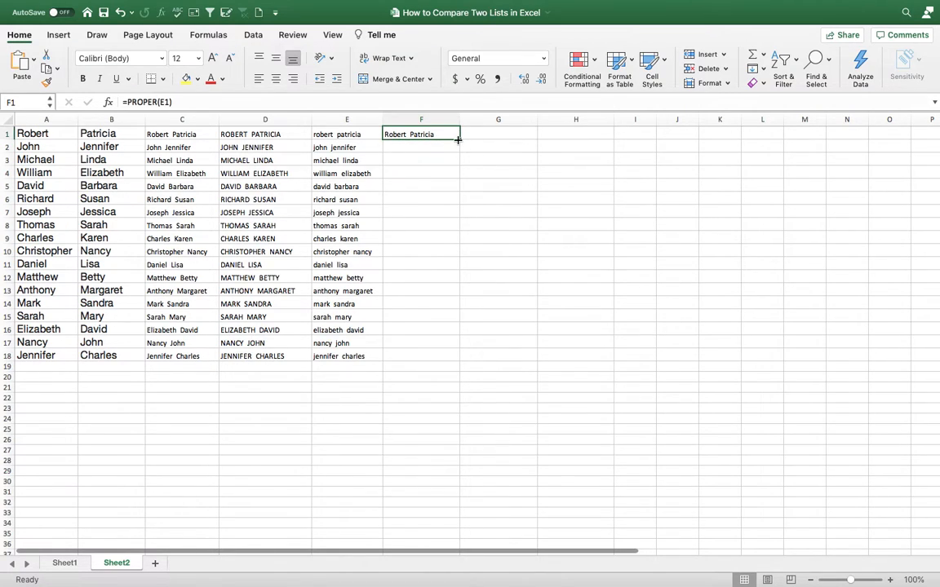
double_click(458, 139)
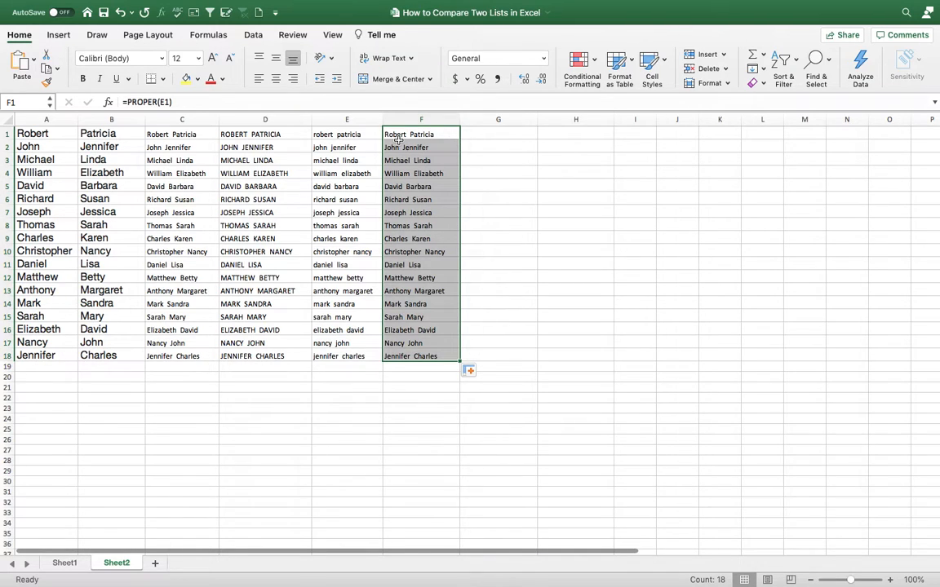
Enter =TRIM(F1) in cell G1 to remove extra spaces and fill the formula down to row 18
click(469, 132)
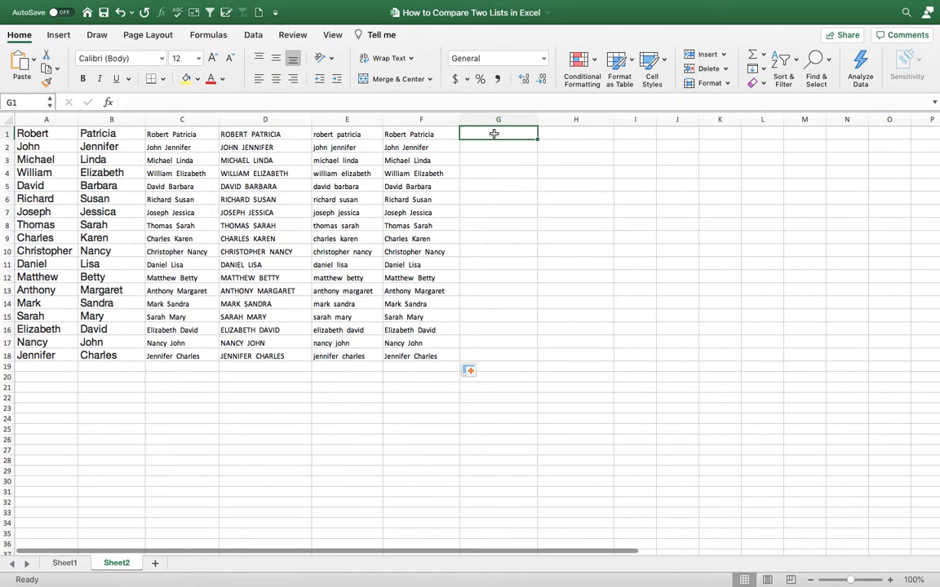
text(=)
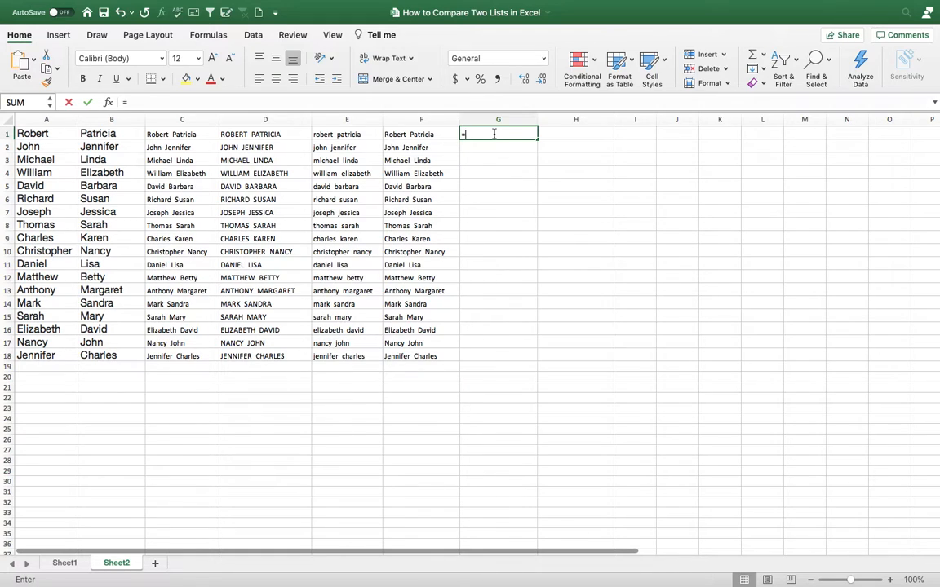
text(trim()
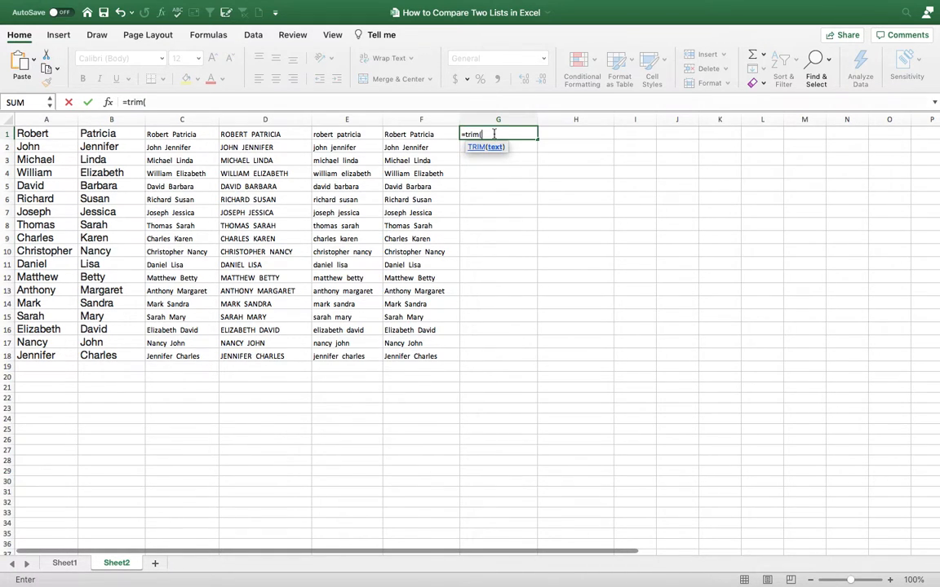
click(403, 144)
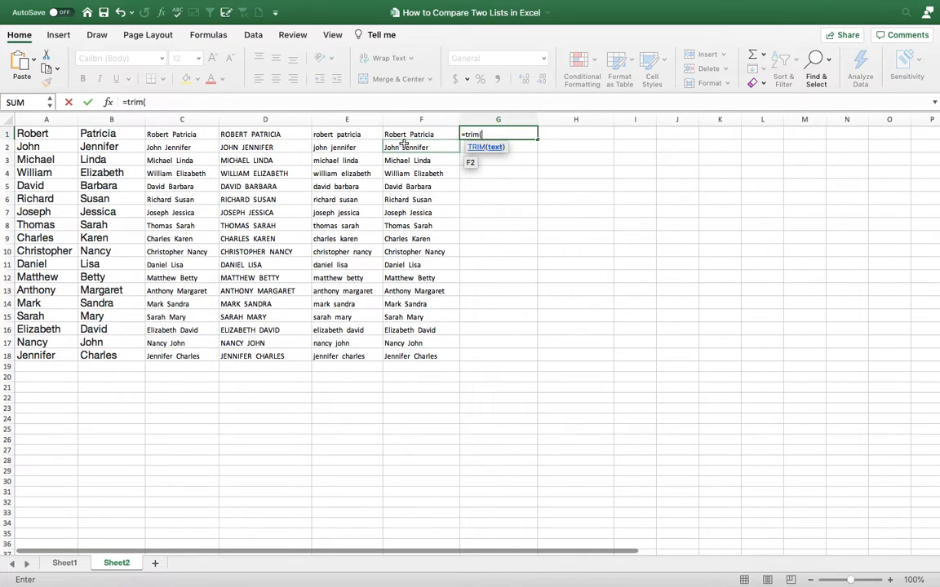
drag(403, 144, 399, 139)
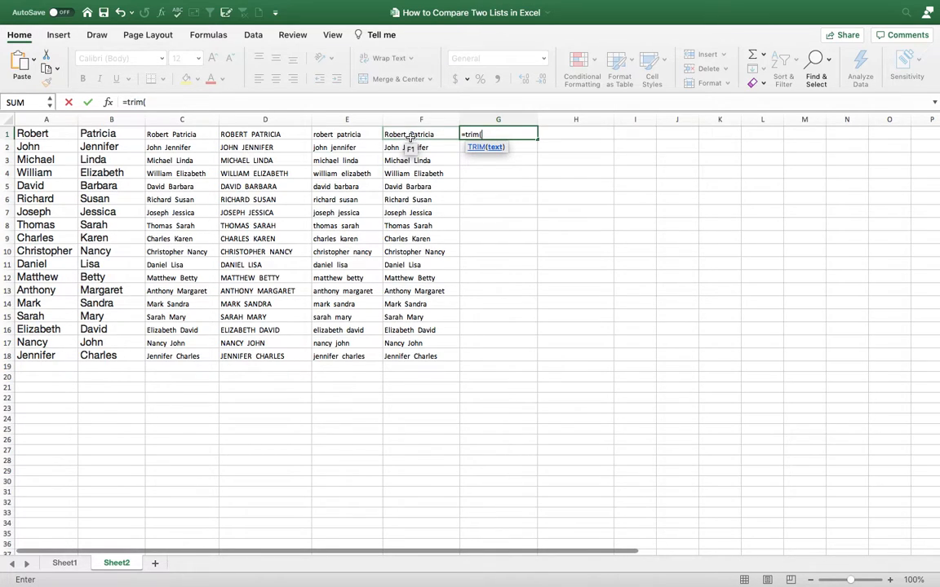
click(410, 136)
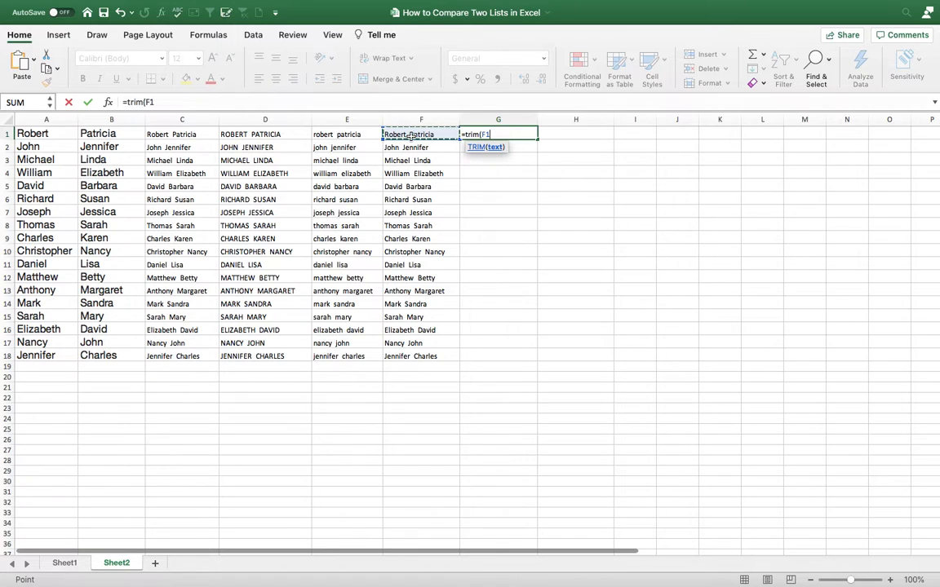
text())
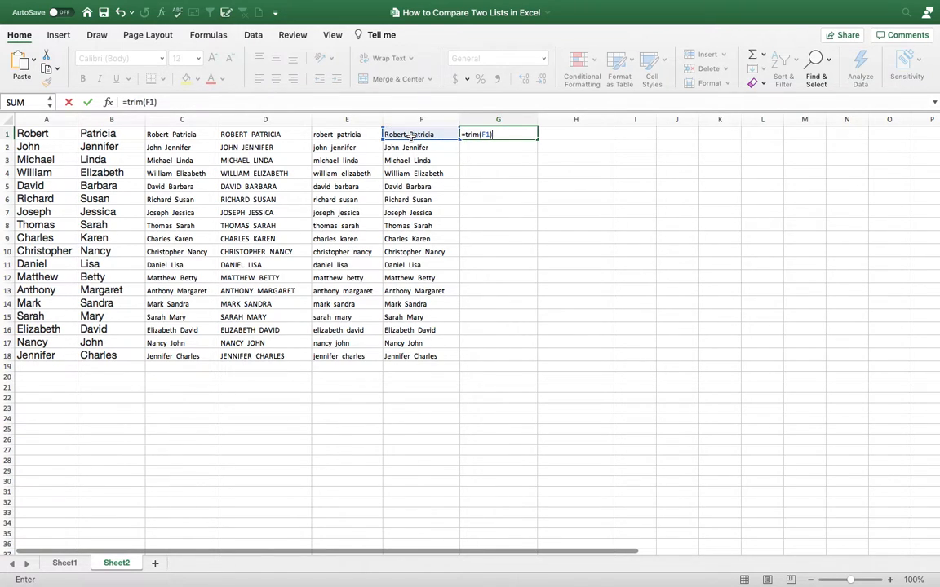
key(Return)
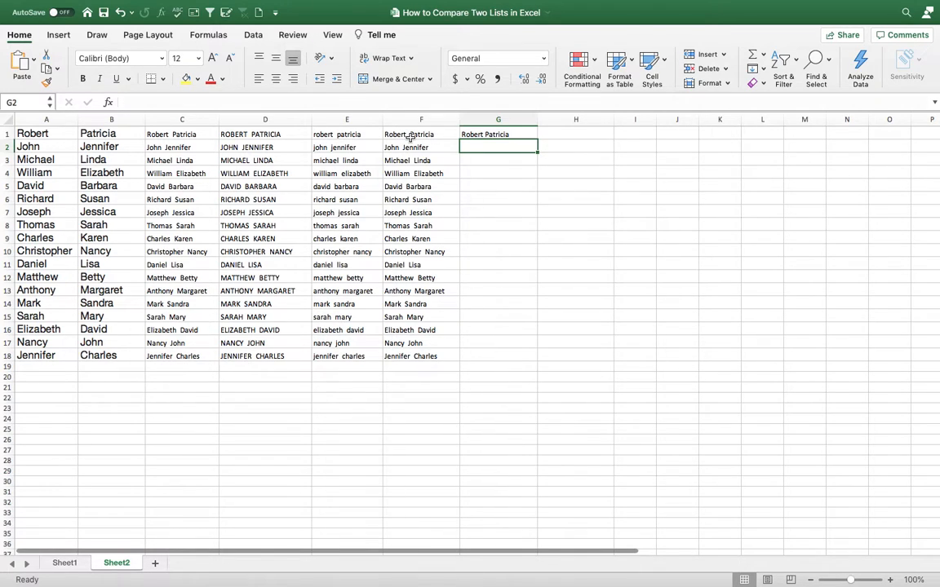
click(490, 135)
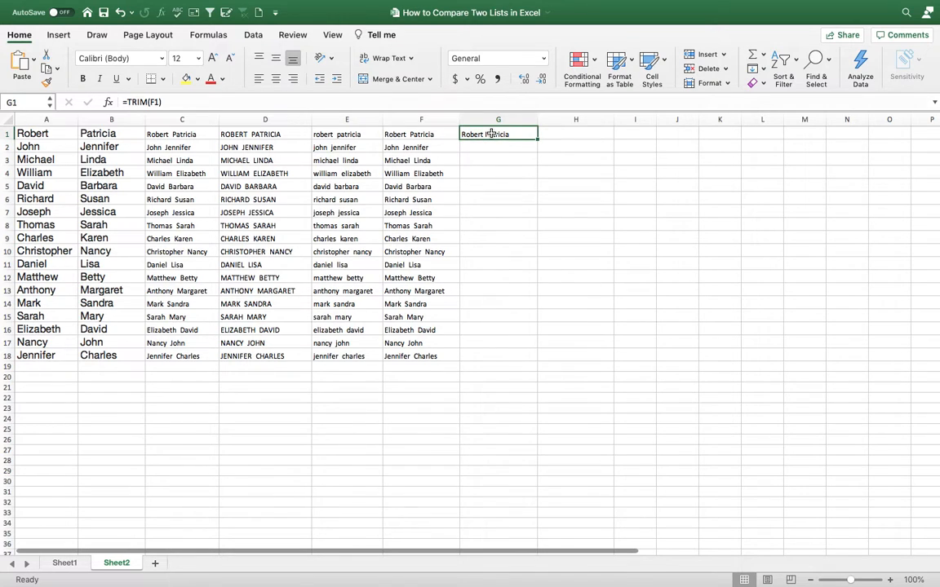
double_click(537, 139)
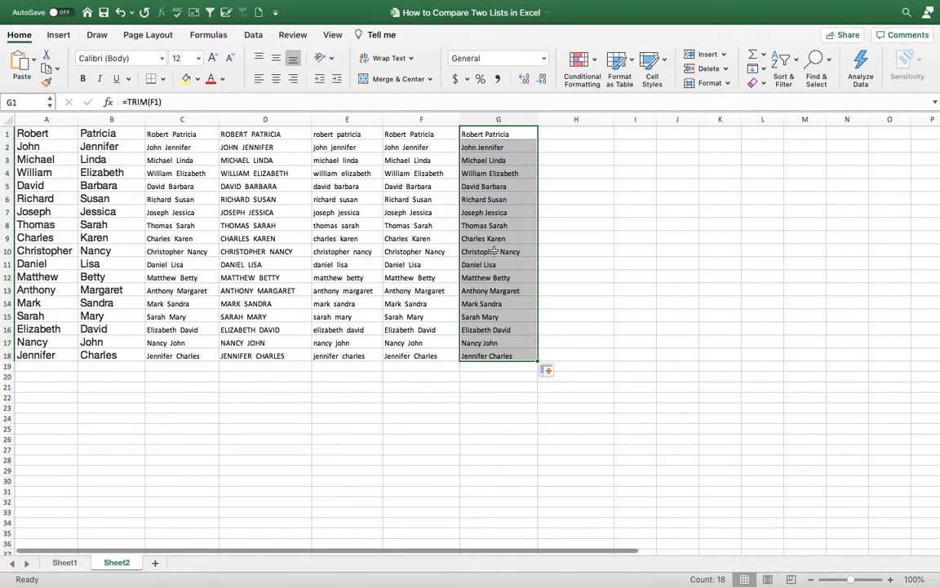
Review the LOWER, UPPER, PROPER and TRIM formulas in row 1 of columns D to G
click(337, 136)
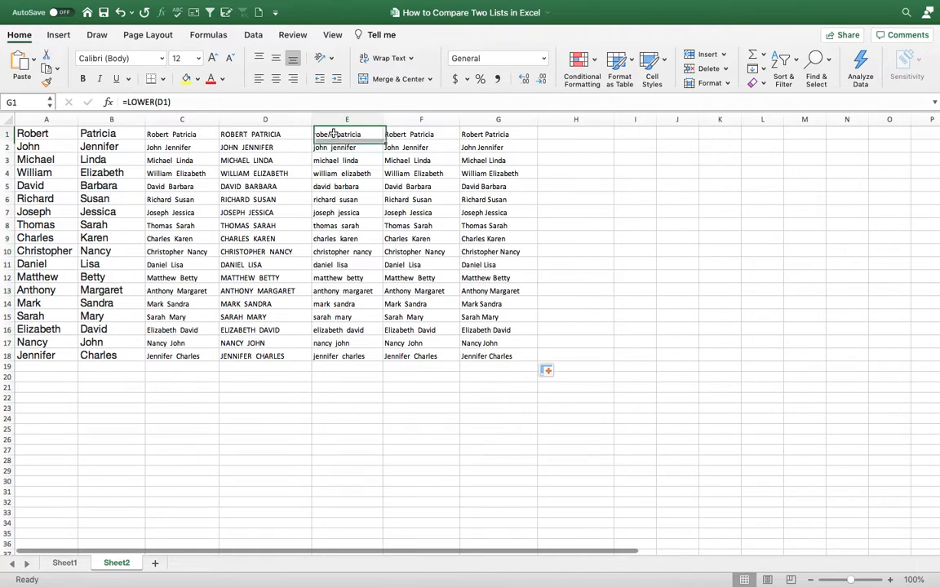
click(245, 137)
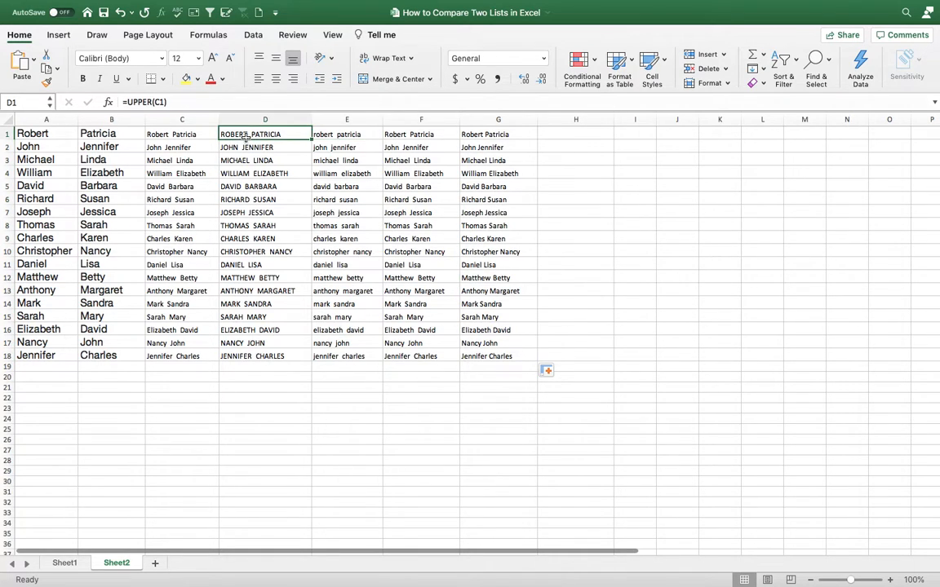
click(342, 134)
click(415, 136)
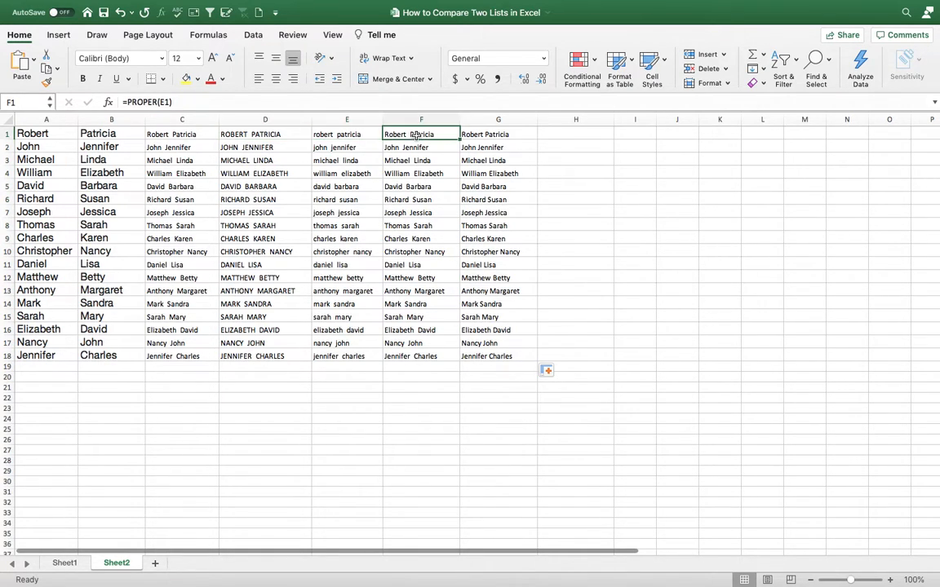
click(472, 136)
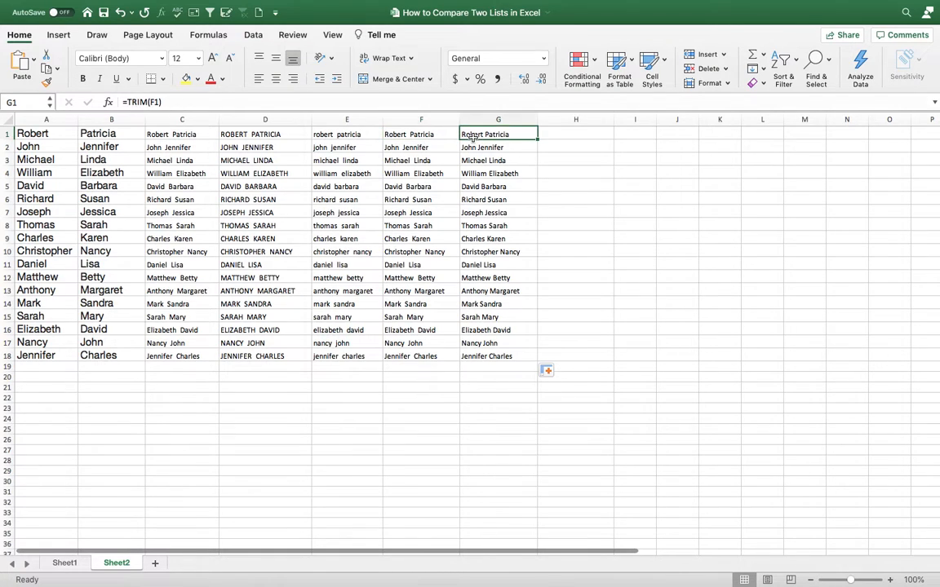